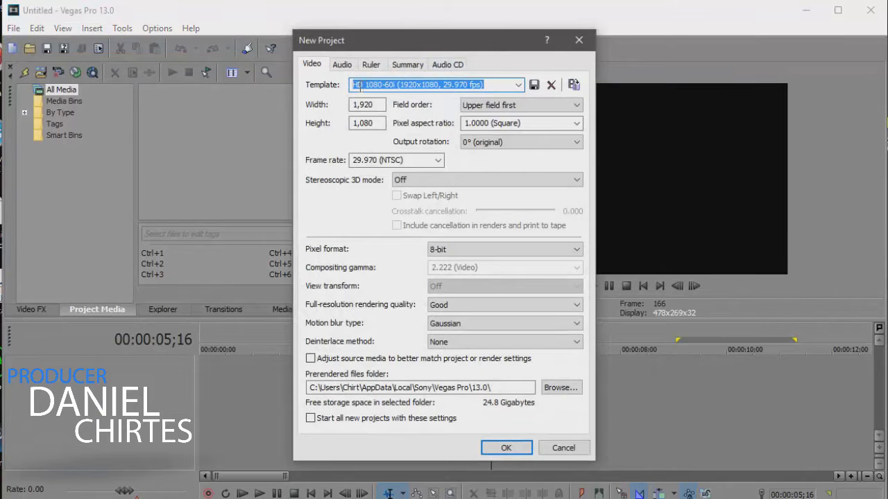
Step: Create a new project using the HDV 720-25p (1280x720, 25.000 fps) template
{"action": "left_click", "coordinate": [517, 85]}
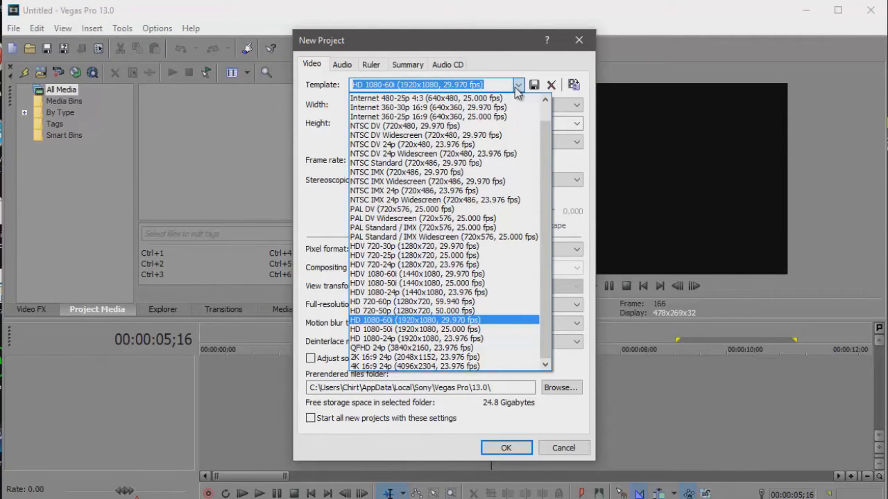
{"action": "left_click", "coordinate": [412, 255]}
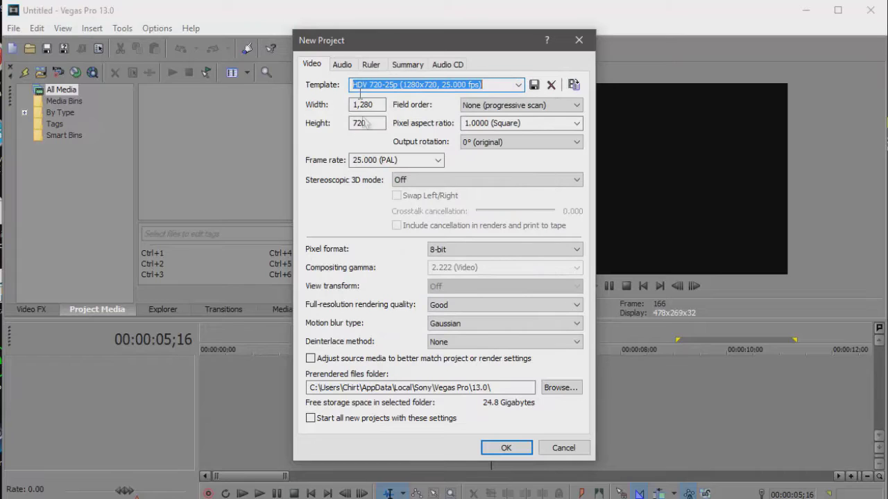
{"action": "left_click", "coordinate": [517, 84]}
{"action": "left_click_drag", "start_coordinate": [545, 198], "coordinate": [543, 150]}
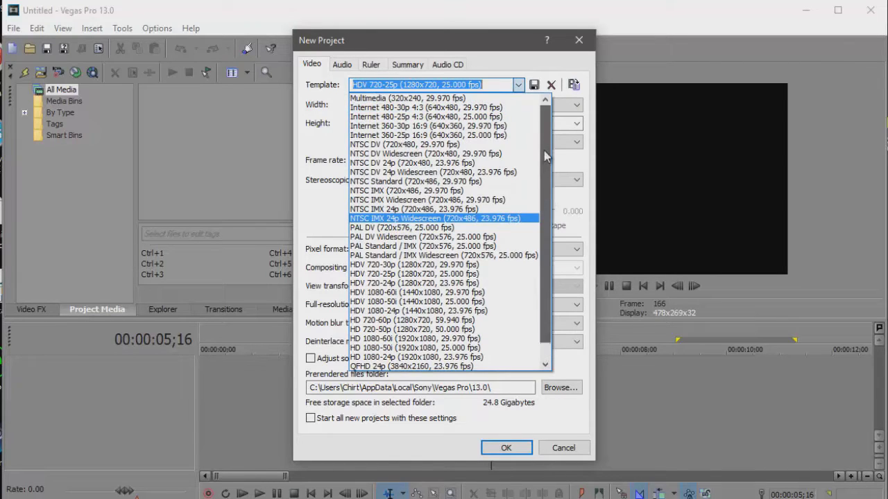
{"action": "left_click", "coordinate": [586, 172]}
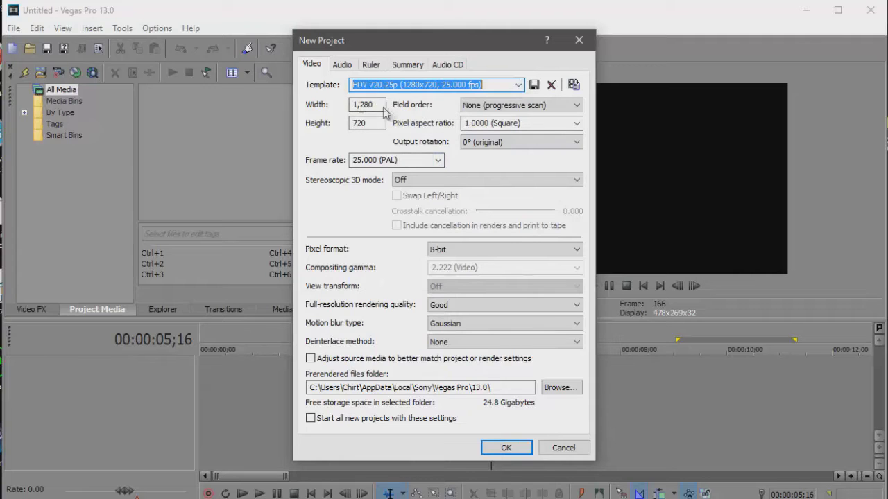
{"action": "left_click", "coordinate": [506, 448]}
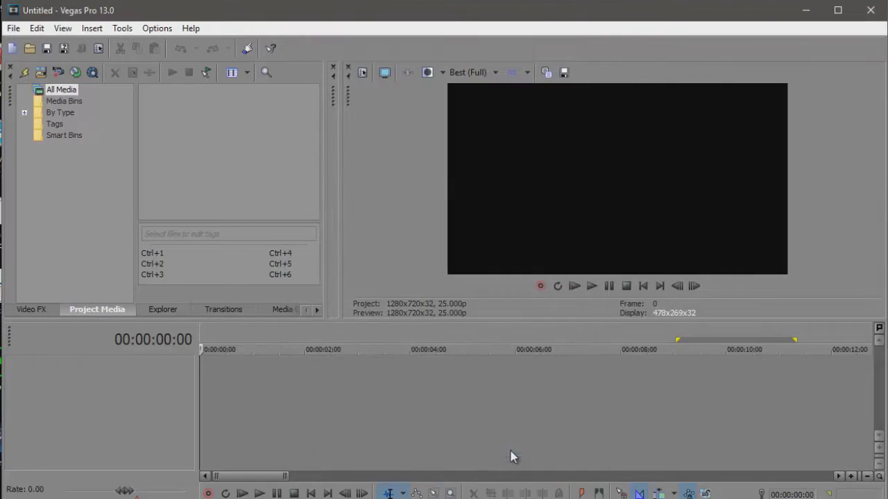
Step: Add a video track to the empty timeline and insert a Titles & Text media event on it
{"action": "right_click", "coordinate": [253, 367]}
{"action": "left_click", "coordinate": [348, 406]}
{"action": "right_click", "coordinate": [262, 384]}
{"action": "left_click", "coordinate": [374, 350]}
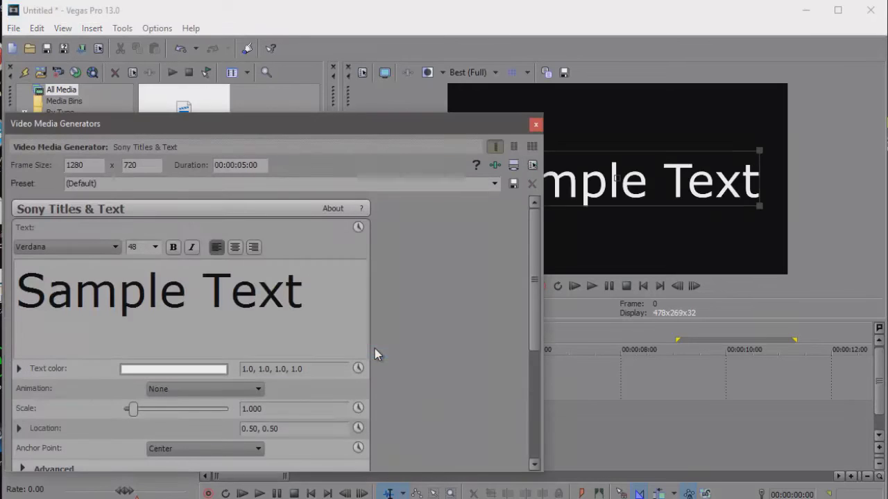
Step: Replace the sample text with the centered word INTRO
{"action": "key", "text": "ctrl+a"}
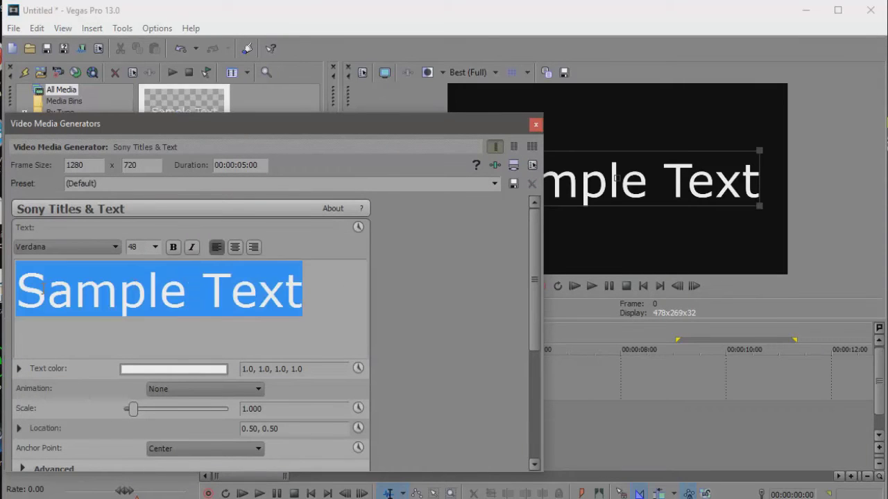
{"action": "key", "text": "Delete"}
{"action": "left_click", "coordinate": [236, 248]}
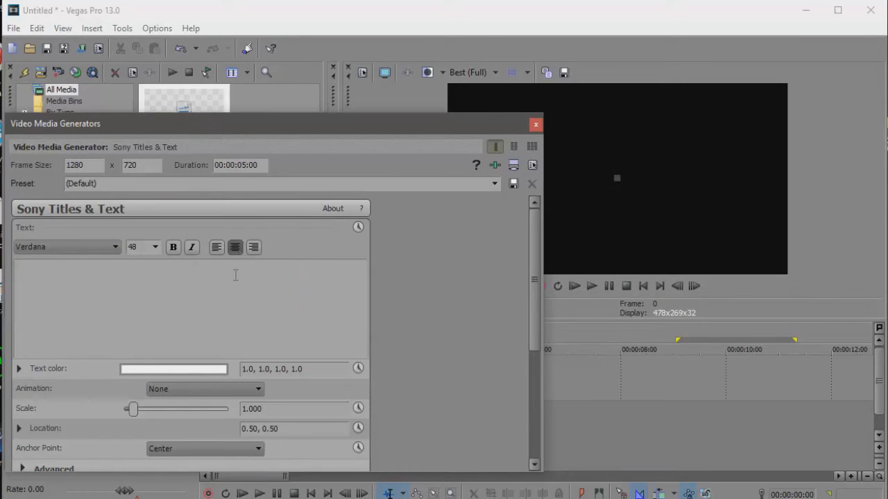
{"action": "type", "text": "intr"}
{"action": "key", "text": "BackSpace"}
{"action": "key", "text": "BackSpace"}
{"action": "key", "text": "BackSpace"}
{"action": "key", "text": "BackSpace"}
{"action": "type", "text": "INTR"}
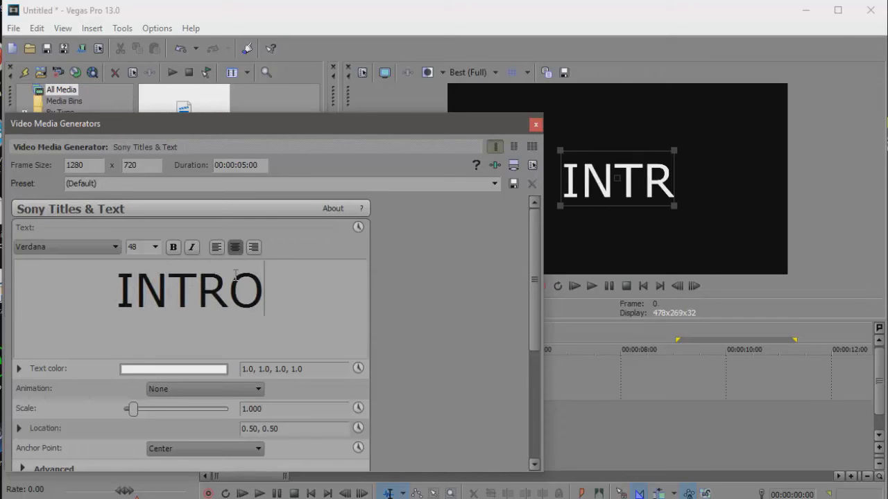
{"action": "type", "text": "O"}
Step: Set the font of the INTRO text to Impact and close the text generator
{"action": "left_click_drag", "start_coordinate": [276, 291], "coordinate": [98, 297]}
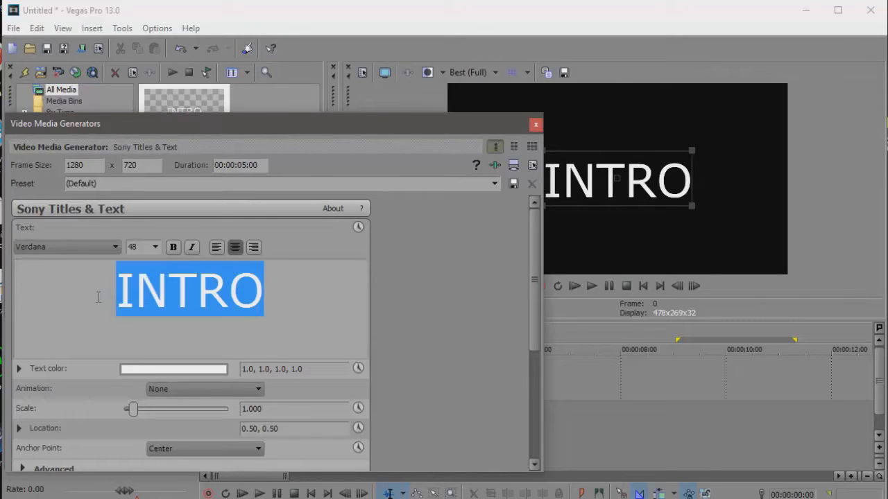
{"action": "left_click", "coordinate": [102, 250]}
{"action": "key", "text": "i"}
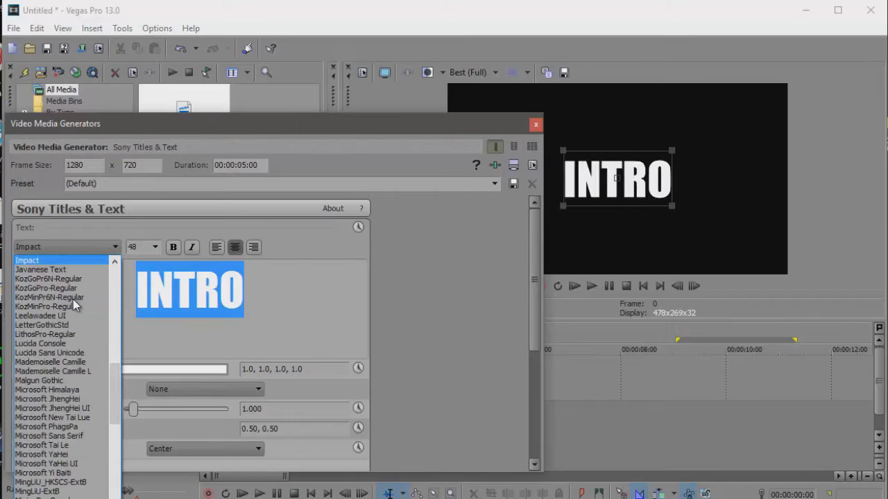
{"action": "left_click", "coordinate": [88, 260]}
{"action": "left_click", "coordinate": [260, 282]}
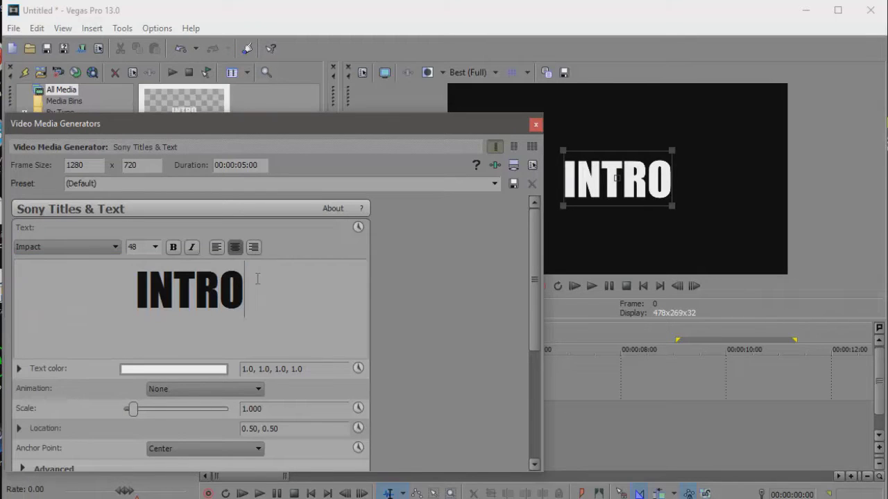
{"action": "left_click", "coordinate": [536, 125]}
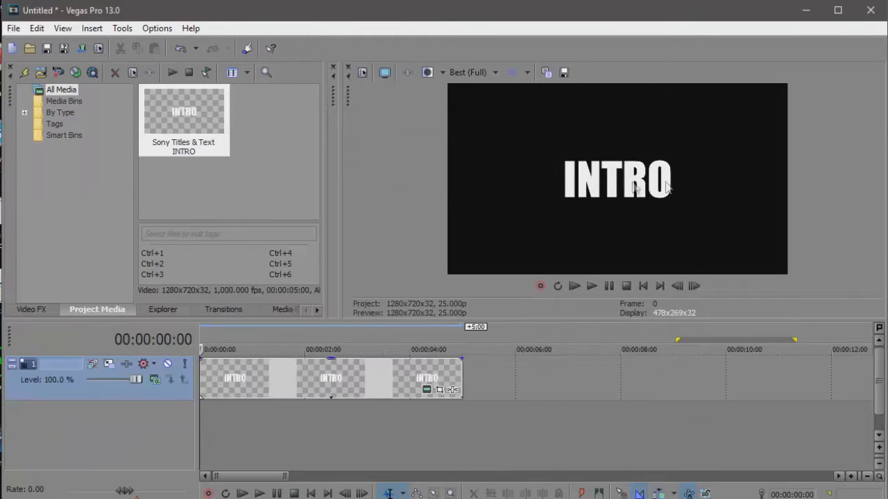
Step: Move the INTRO event to start about 10 frames into the timeline, previewing playback before and after the move
{"action": "left_click", "coordinate": [590, 286]}
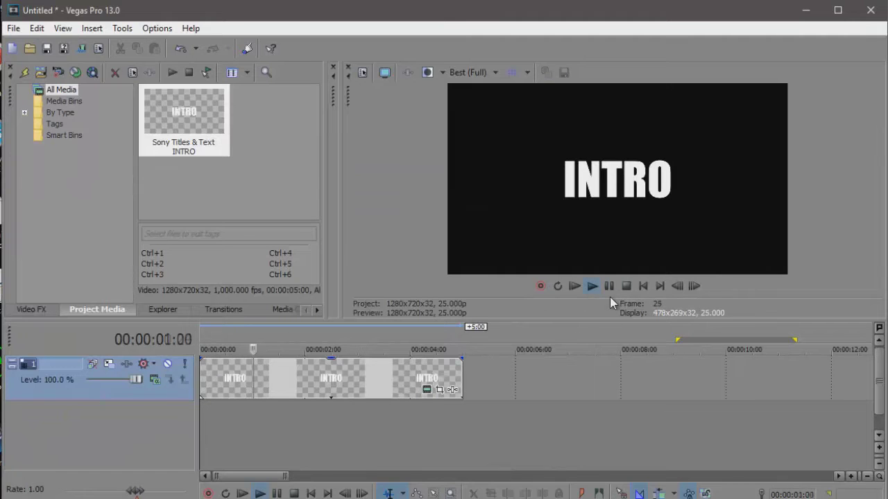
{"action": "left_click", "coordinate": [608, 286]}
{"action": "key", "text": "Home"}
{"action": "left_click_drag", "start_coordinate": [208, 378], "coordinate": [230, 377]}
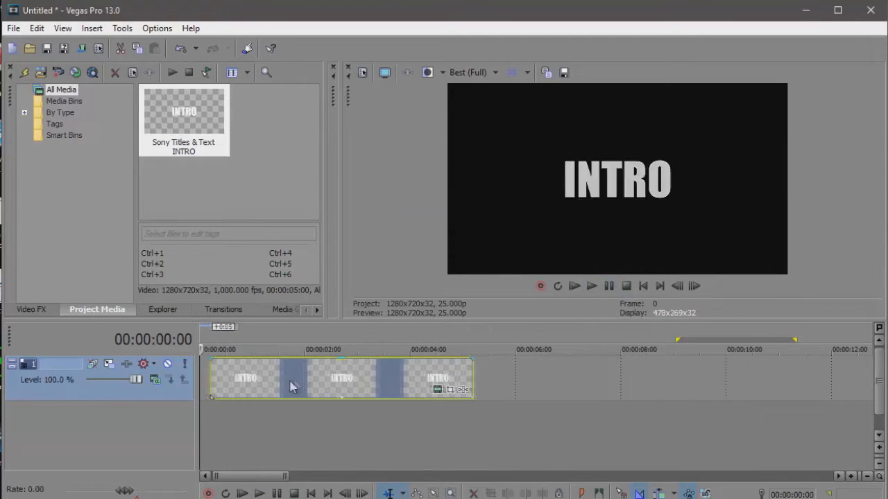
{"action": "left_click", "coordinate": [590, 286]}
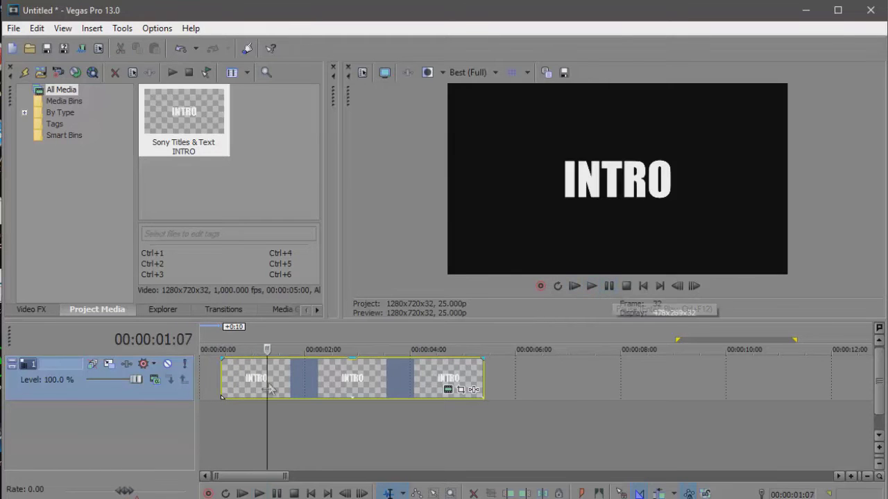
{"action": "key", "text": "space"}
Step: Try a short fade-in at the start of the INTRO event and remove it after previewing
{"action": "left_click_drag", "start_coordinate": [222, 359], "coordinate": [231, 358]}
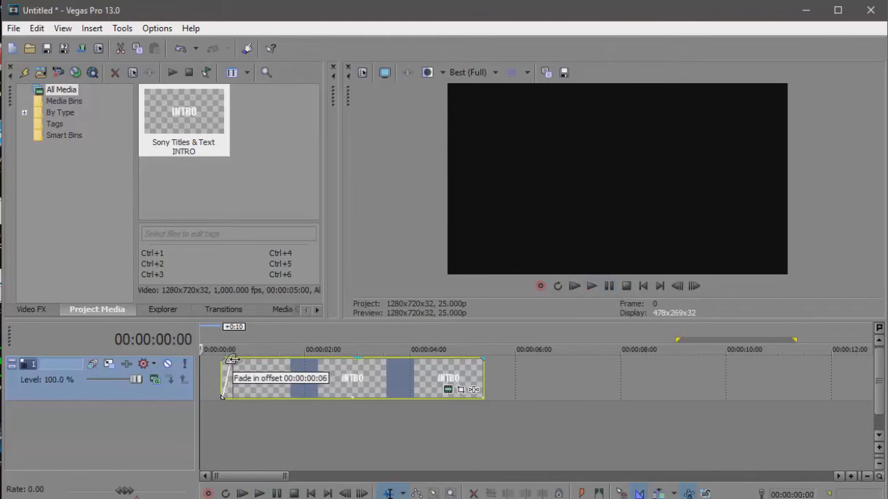
{"action": "left_click", "coordinate": [586, 286]}
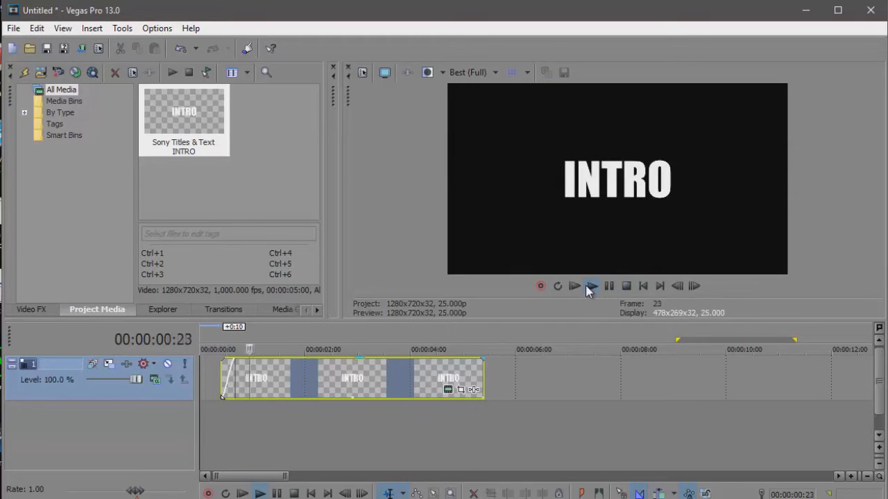
{"action": "key", "text": "Return"}
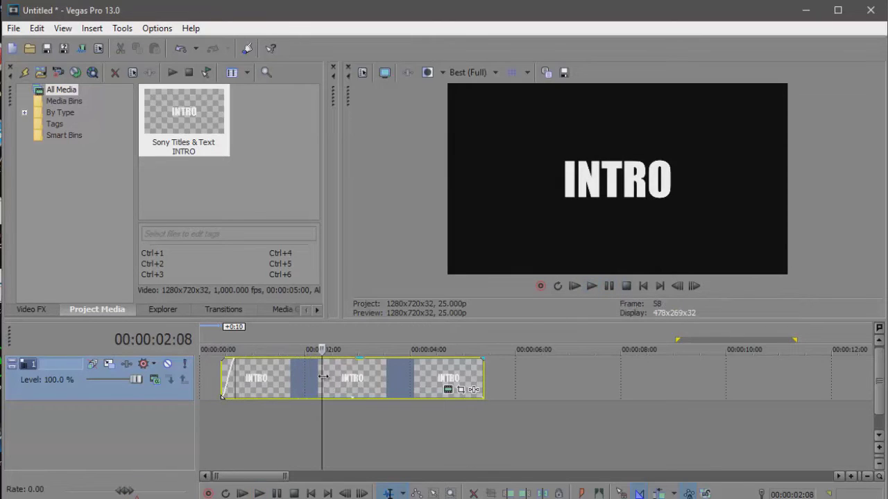
{"action": "key", "text": "space"}
{"action": "left_click_drag", "start_coordinate": [231, 359], "coordinate": [217, 360]}
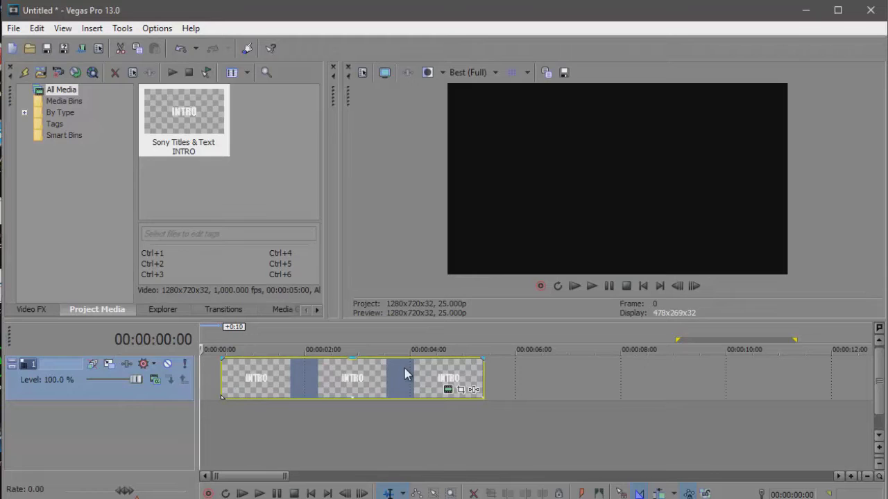
Step: Apply the Light Rays effect with the Spotlight with Feather preset to the INTRO event, keeping the preview visible beside its settings
{"action": "left_click", "coordinate": [31, 310]}
{"action": "left_click_drag", "start_coordinate": [159, 232], "coordinate": [152, 182]}
{"action": "left_click", "coordinate": [95, 112]}
{"action": "left_click", "coordinate": [77, 101]}
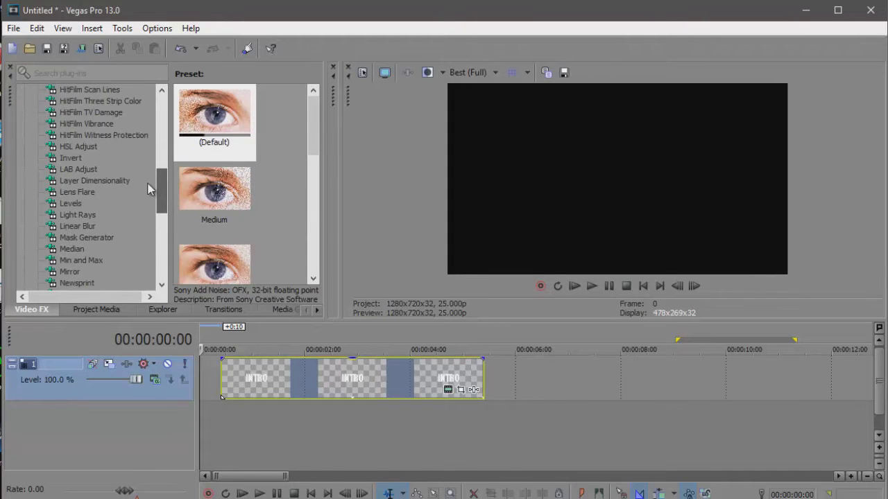
{"action": "left_click", "coordinate": [83, 213]}
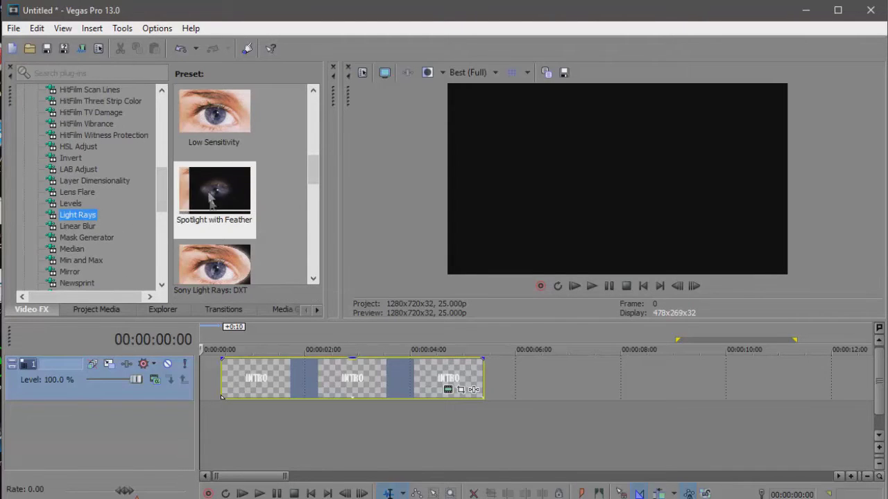
{"action": "left_click_drag", "start_coordinate": [231, 201], "coordinate": [329, 382]}
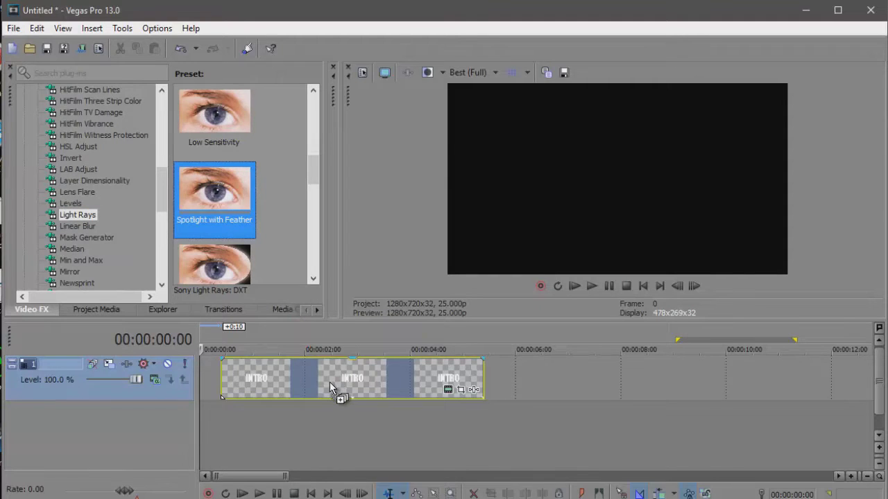
{"action": "left_click_drag", "start_coordinate": [364, 48], "coordinate": [787, 26]}
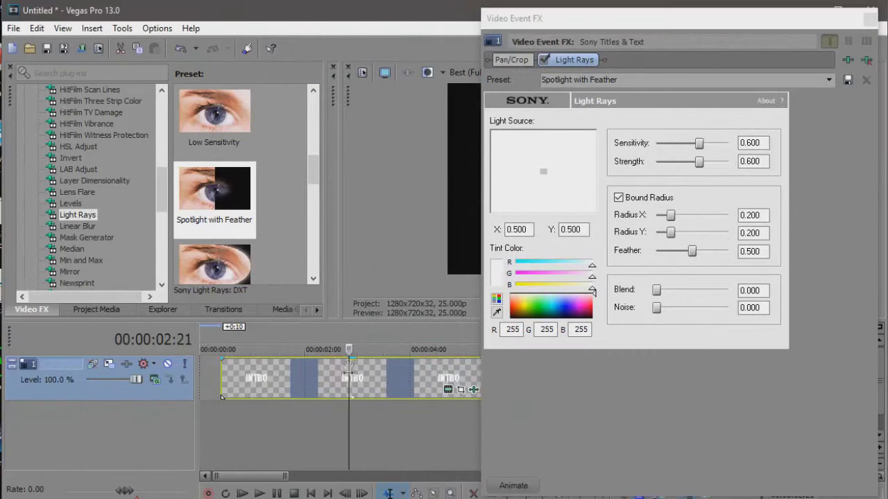
{"action": "left_click_drag", "start_coordinate": [702, 18], "coordinate": [260, 35]}
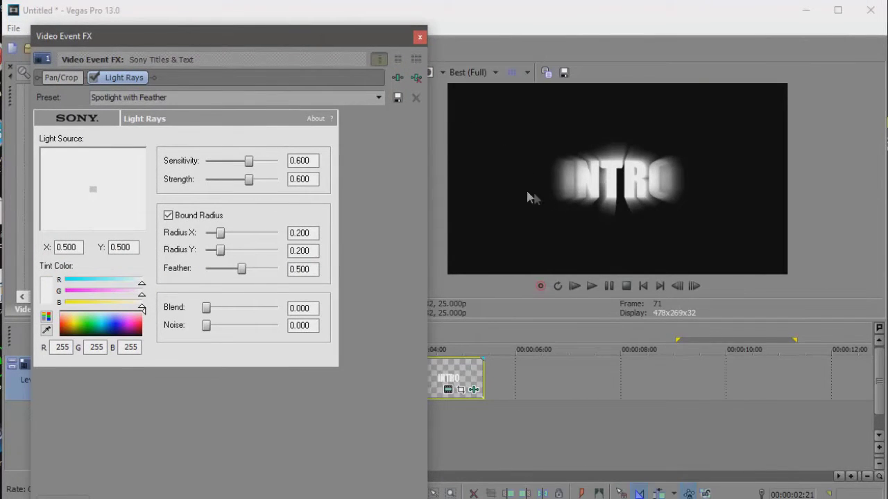
Step: Set the Light Rays sensitivity to about 0.633, strength to 0.237, Radius X to 0.197 and feather to 0.742
{"action": "left_click_drag", "start_coordinate": [239, 180], "coordinate": [256, 162]}
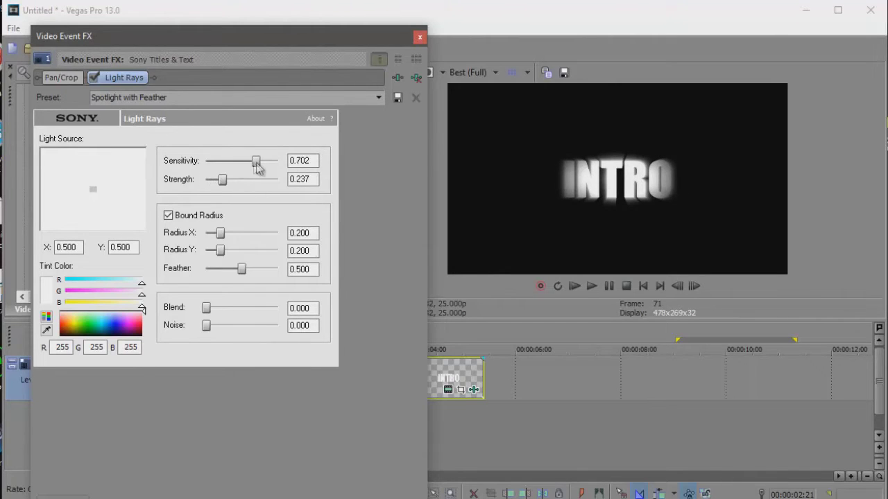
{"action": "mouse_move", "coordinate": [236, 234]}
{"action": "left_mouse_down"}
{"action": "mouse_move", "coordinate": [249, 234]}
{"action": "mouse_move", "coordinate": [220, 236]}
{"action": "left_mouse_up"}
{"action": "mouse_move", "coordinate": [246, 275]}
{"action": "left_mouse_down"}
{"action": "mouse_move", "coordinate": [291, 271]}
{"action": "mouse_move", "coordinate": [263, 274]}
{"action": "left_mouse_up"}
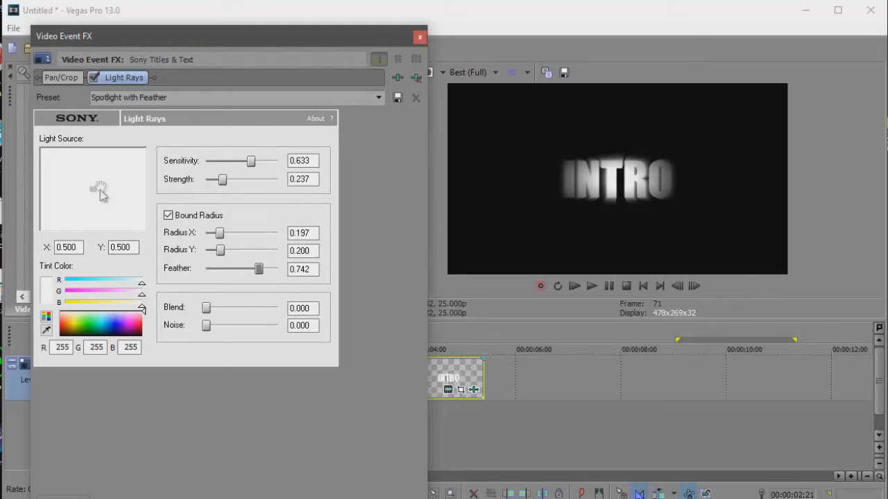
Step: Animate the light source from about X 0.132, Y 0.450 at the start to X 1.000, Y 0.492 at a 00:00:03:24 keyframe
{"action": "left_click_drag", "start_coordinate": [95, 190], "coordinate": [56, 189]}
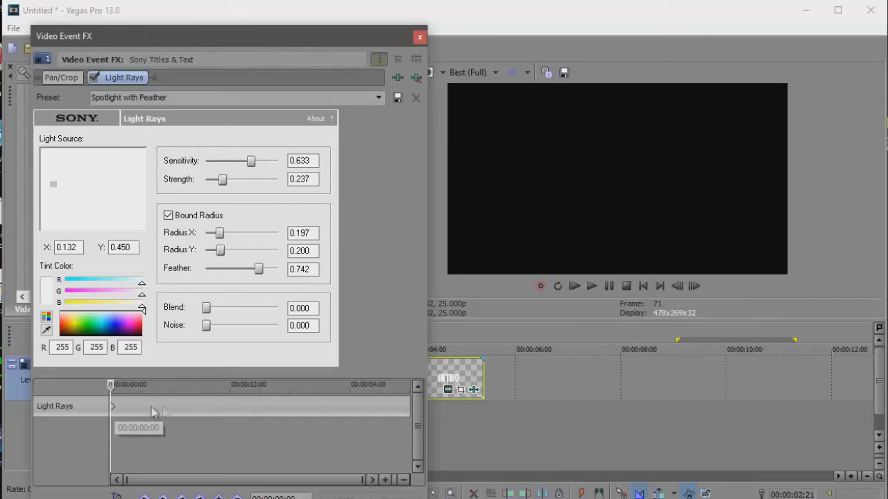
{"action": "left_click", "coordinate": [348, 406]}
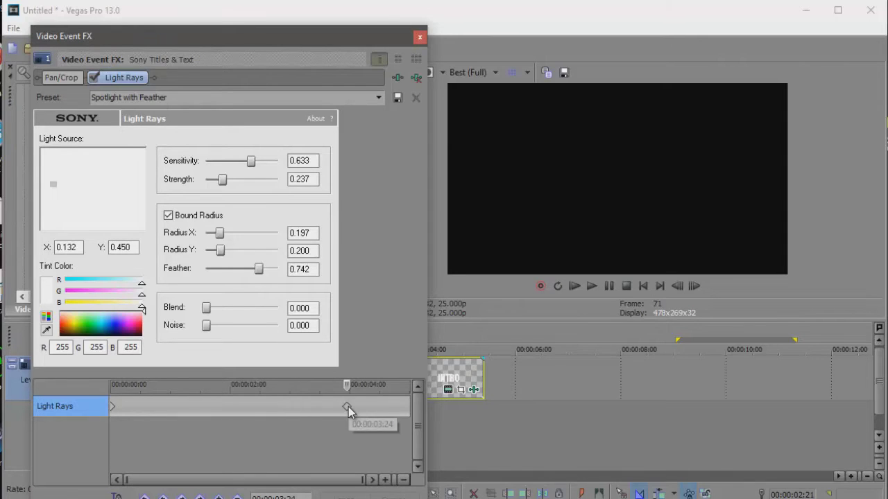
{"action": "double_click", "coordinate": [348, 406]}
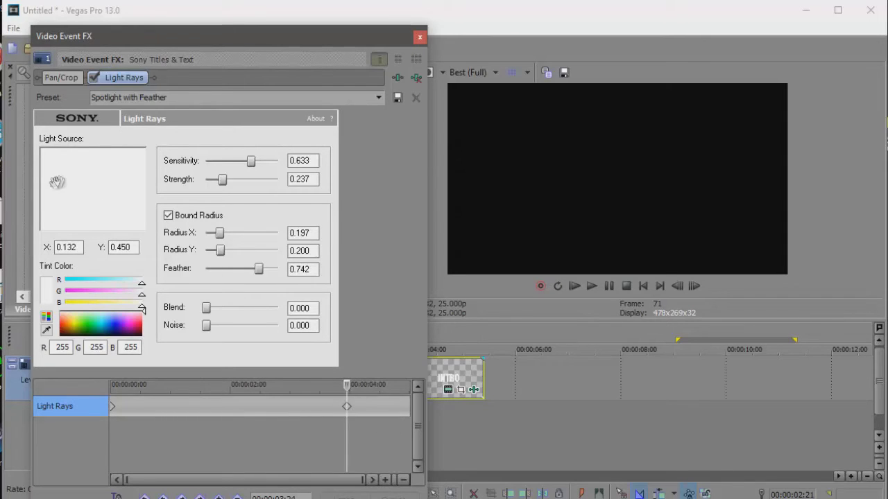
{"action": "left_click_drag", "start_coordinate": [78, 185], "coordinate": [156, 189]}
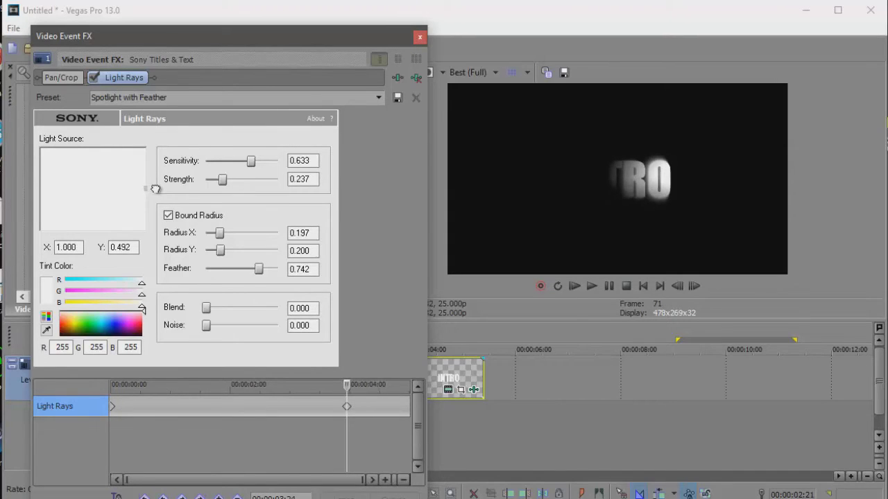
Step: At the 00:00:03:24 keyframe, set Blend and Feather to 1.000, and Sensitivity, Strength, Radius X and Radius Y to 0.000
{"action": "left_click_drag", "start_coordinate": [206, 308], "coordinate": [337, 311]}
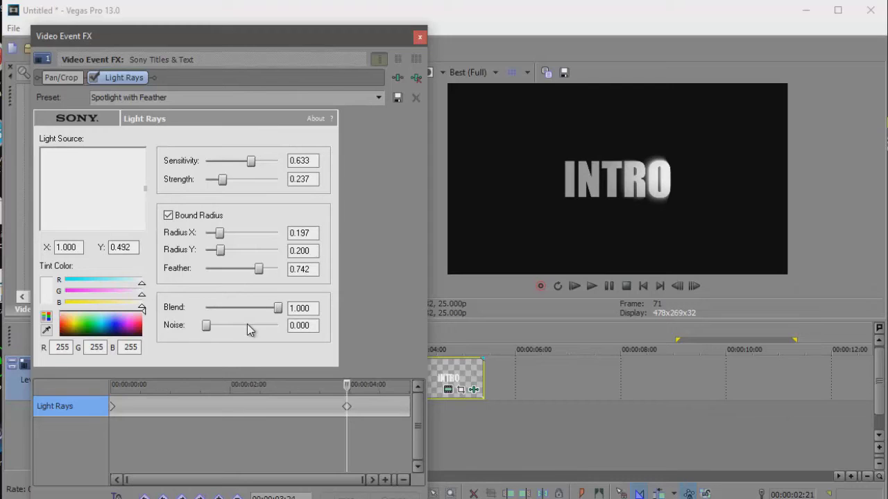
{"action": "left_click_drag", "start_coordinate": [222, 180], "coordinate": [205, 184]}
{"action": "left_click_drag", "start_coordinate": [251, 163], "coordinate": [163, 174]}
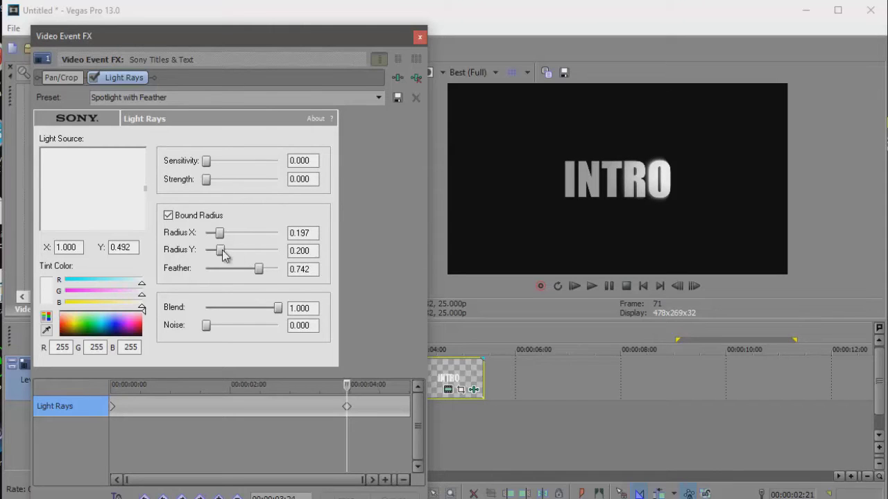
{"action": "left_click_drag", "start_coordinate": [219, 233], "coordinate": [156, 240]}
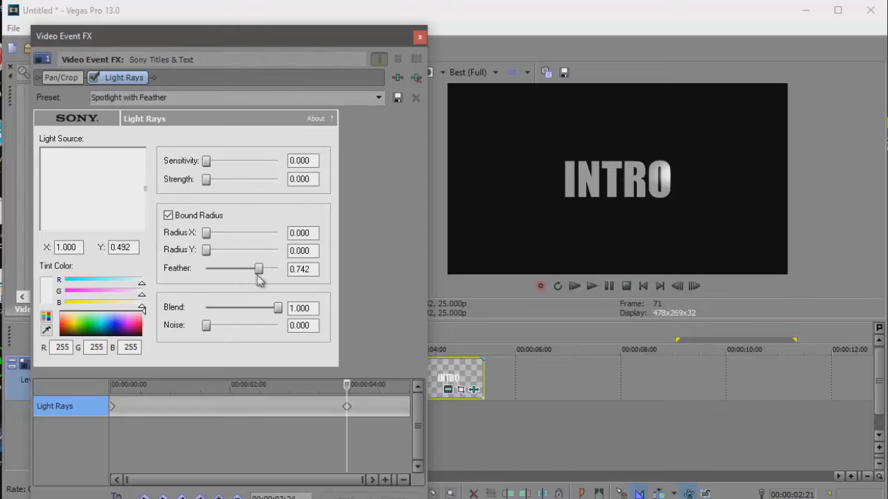
{"action": "mouse_move", "coordinate": [259, 270]}
{"action": "left_mouse_down"}
{"action": "mouse_move", "coordinate": [187, 273]}
{"action": "mouse_move", "coordinate": [264, 272]}
{"action": "mouse_move", "coordinate": [269, 280]}
{"action": "left_mouse_up"}
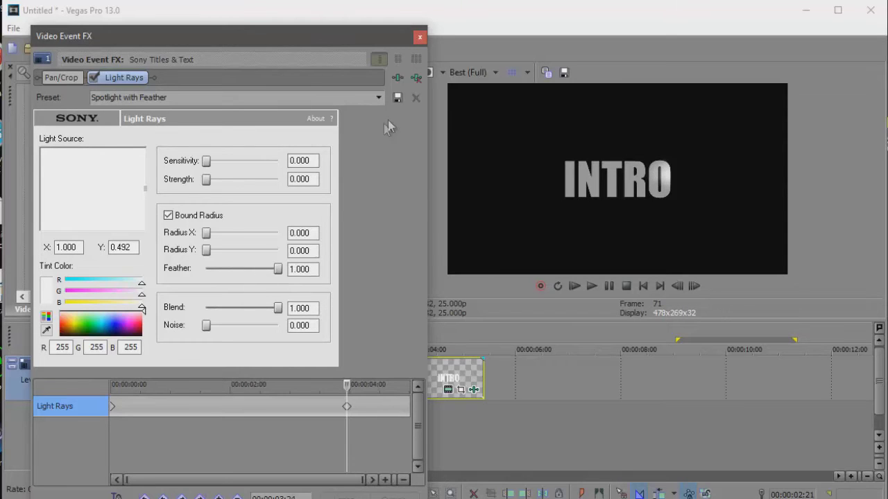
Step: Close the Light Rays settings and play the INTRO title animation from the start of the timeline
{"action": "left_click", "coordinate": [420, 37]}
{"action": "key", "text": "Home"}
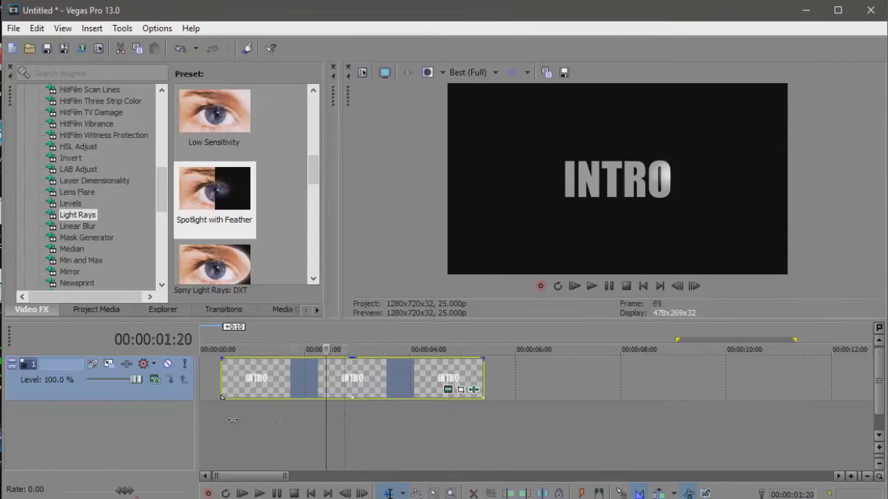
{"action": "left_click", "coordinate": [591, 286]}
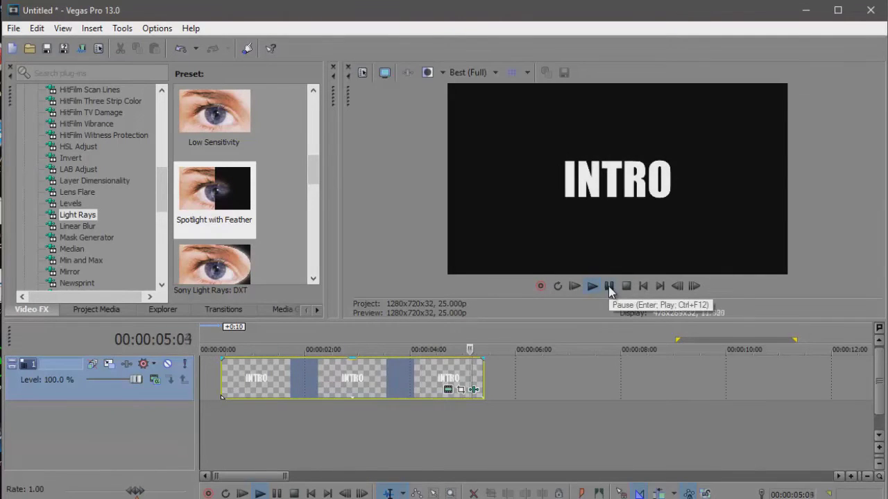
{"action": "left_click", "coordinate": [608, 286]}
Step: Change the INTRO title's text color to light blue with the value 0.27, 0.77, 0.87, 1.0
{"action": "left_click_drag", "start_coordinate": [395, 378], "coordinate": [327, 379]}
{"action": "left_click", "coordinate": [447, 392]}
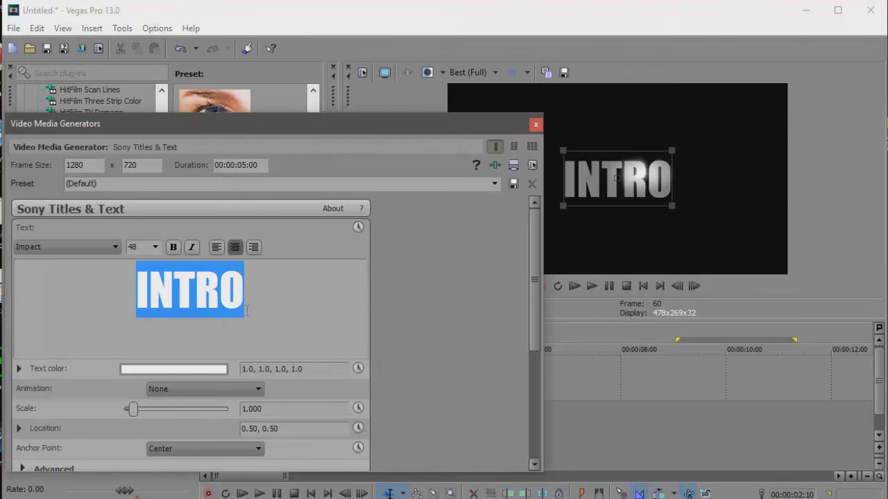
{"action": "left_click", "coordinate": [182, 366]}
{"action": "left_click", "coordinate": [123, 417]}
{"action": "left_click", "coordinate": [103, 486]}
{"action": "scroll", "coordinate": [169, 477], "scroll_direction": "down", "scroll_amount": 5}
{"action": "left_click", "coordinate": [165, 422]}
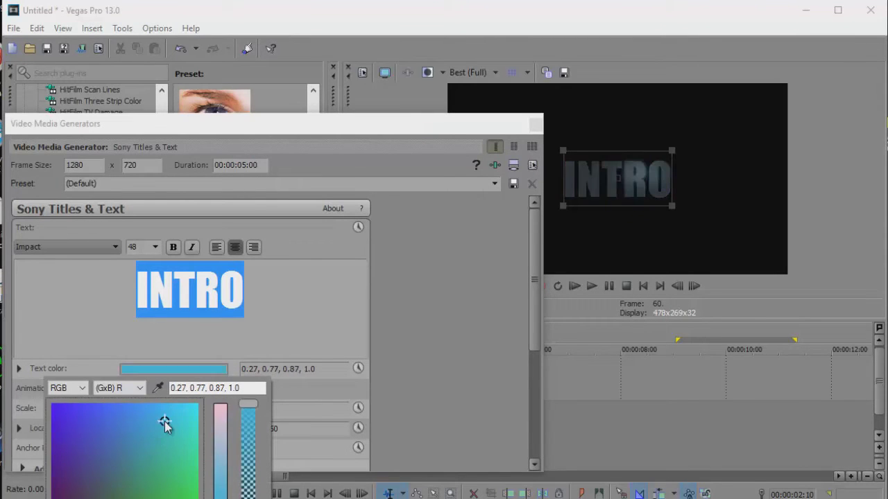
{"action": "left_click", "coordinate": [431, 159]}
Step: Set the INTRO title's tracking to 0.850 in the advanced text settings and close the generator window
{"action": "left_click_drag", "start_coordinate": [541, 243], "coordinate": [512, 375]}
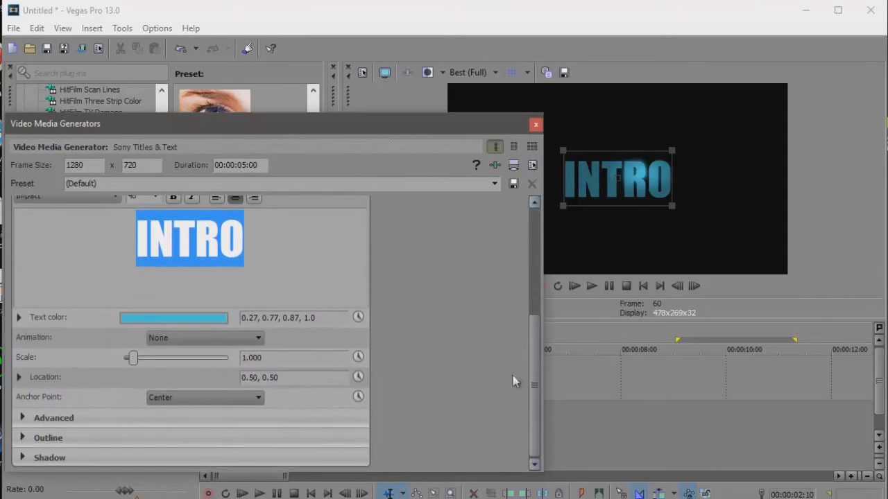
{"action": "left_click", "coordinate": [22, 418]}
{"action": "left_click_drag", "start_coordinate": [543, 300], "coordinate": [413, 367]}
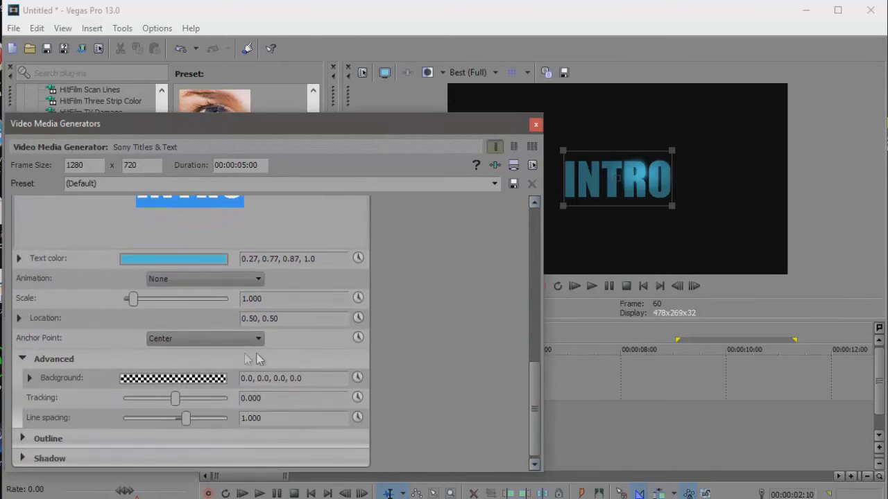
{"action": "left_click_drag", "start_coordinate": [177, 403], "coordinate": [187, 408]}
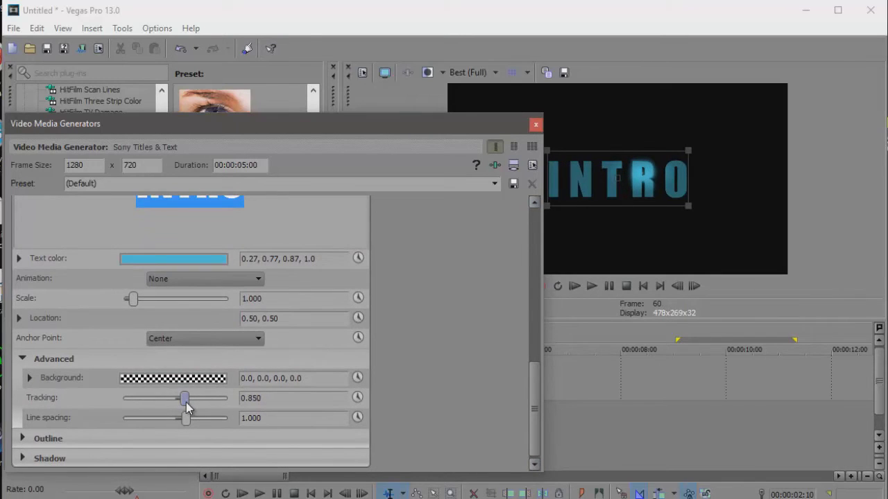
{"action": "left_click", "coordinate": [535, 125]}
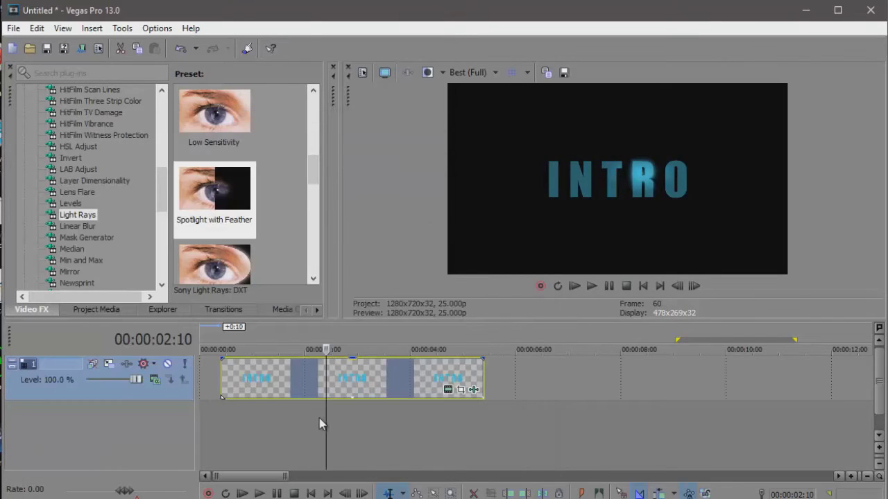
Step: Play back the blue, widely spaced title from the start of the timeline, and return near the beginning
{"action": "left_click", "coordinate": [206, 423]}
{"action": "left_click", "coordinate": [592, 287]}
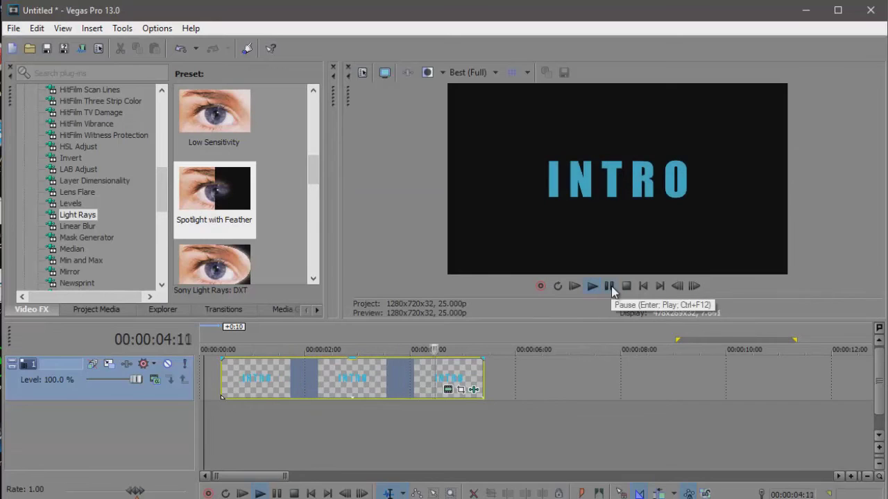
{"action": "left_click", "coordinate": [609, 286]}
{"action": "left_click_drag", "start_coordinate": [475, 410], "coordinate": [212, 416]}
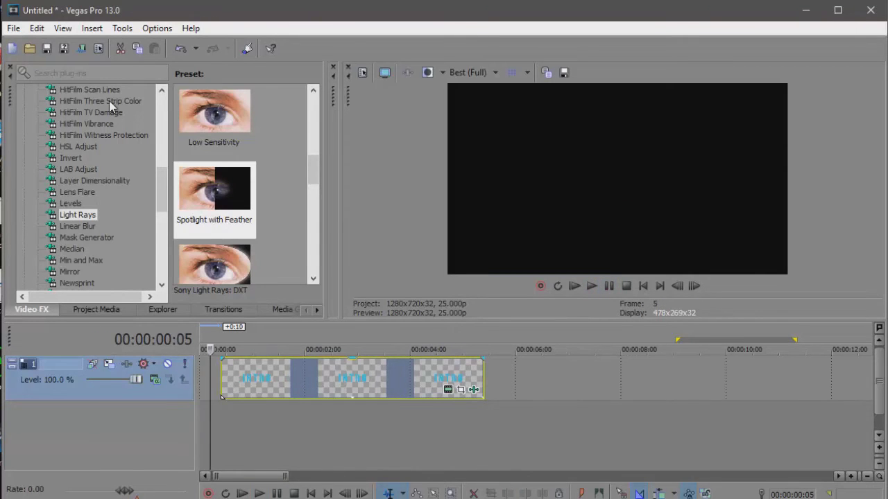
Step: Import the Free sound effects Transition collection MP3 and place it on an audio track below the title
{"action": "left_click", "coordinate": [14, 28]}
{"action": "mouse_move", "coordinate": [291, 178]}
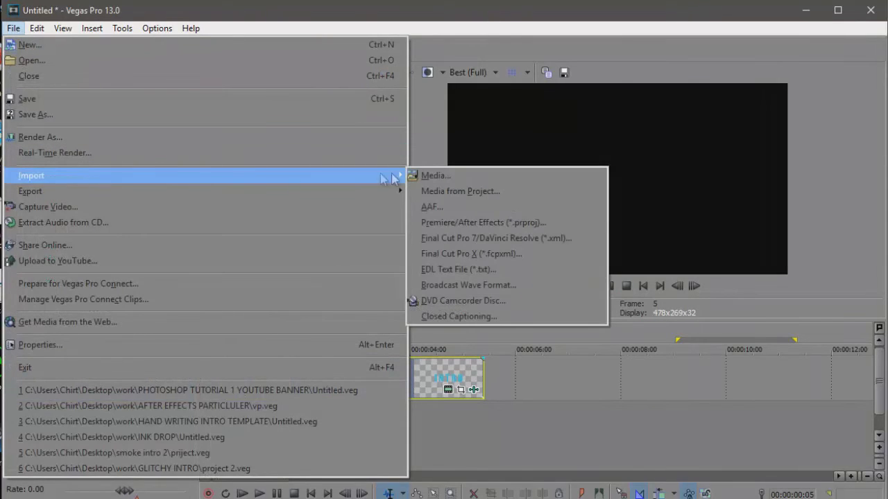
{"action": "left_click", "coordinate": [428, 177]}
{"action": "left_click", "coordinate": [193, 134]}
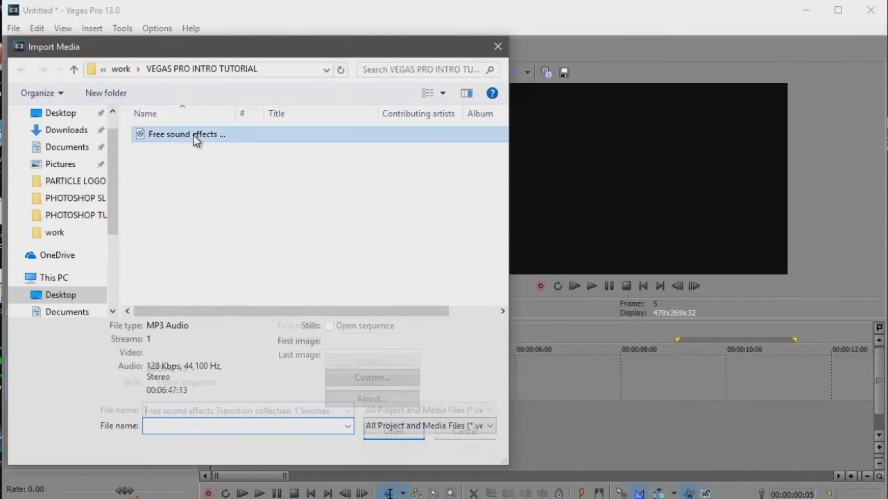
{"action": "left_click", "coordinate": [392, 447]}
{"action": "left_click_drag", "start_coordinate": [187, 118], "coordinate": [352, 420]}
Step: Audition the swoosh near 00:00:12:00 and cut the section from 00:00:11:06 to 00:00:14:05 out of the audio event
{"action": "left_click_drag", "start_coordinate": [227, 476], "coordinate": [239, 476]}
{"action": "left_click", "coordinate": [451, 454]}
{"action": "left_click", "coordinate": [601, 289]}
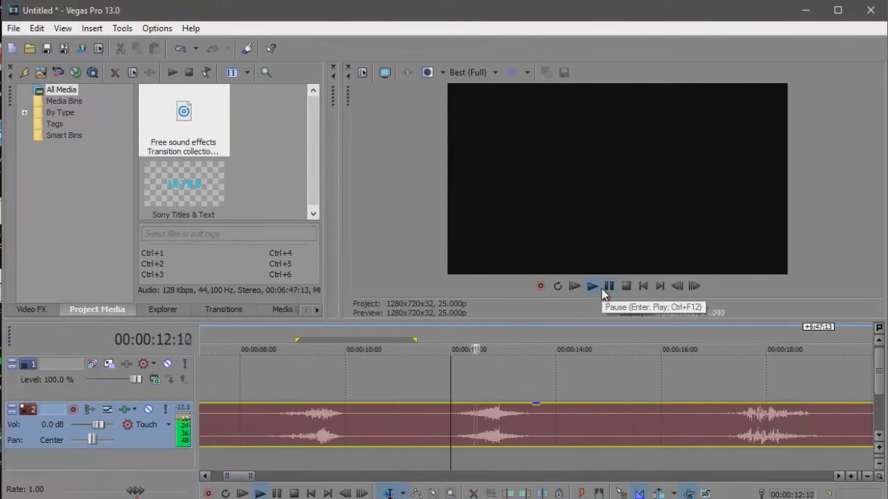
{"action": "left_click_drag", "start_coordinate": [566, 458], "coordinate": [411, 450]}
{"action": "right_click", "coordinate": [477, 419]}
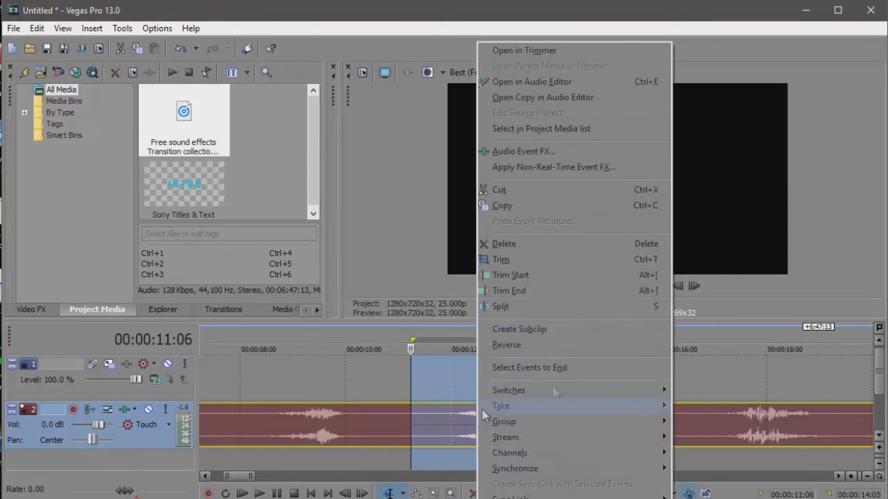
{"action": "left_click", "coordinate": [578, 188]}
Step: Delete the two leftover pieces of the sound-effects audio on either side of the cut-out section
{"action": "left_click", "coordinate": [364, 409]}
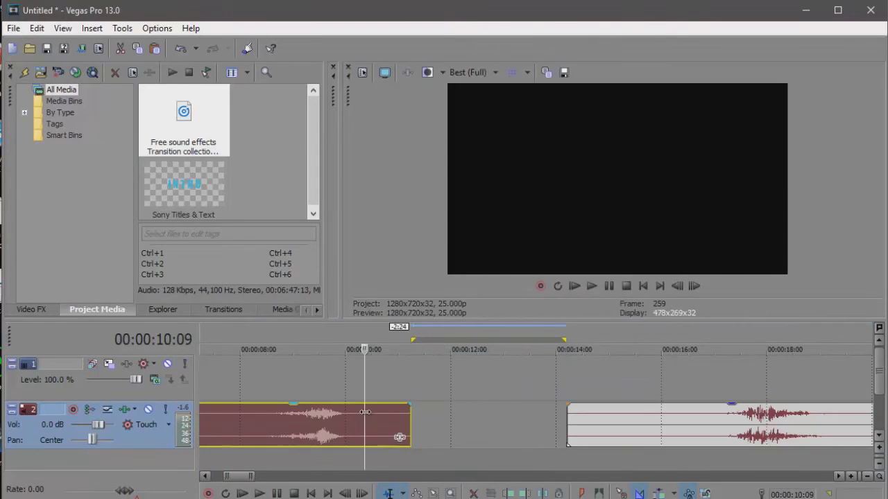
{"action": "key", "text": "Delete"}
{"action": "left_click", "coordinate": [653, 419]}
{"action": "key", "text": "Delete"}
Step: Paste the cut swoosh onto the audio track and move it to start at 00:00:00:00 beneath the title
{"action": "key", "text": "Home"}
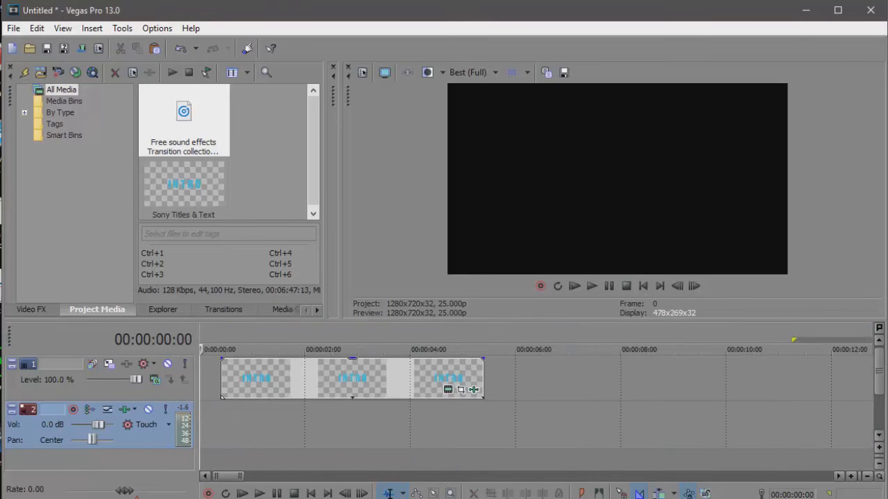
{"action": "left_click", "coordinate": [313, 432]}
{"action": "key", "text": "ctrl+v"}
{"action": "left_click_drag", "start_coordinate": [357, 424], "coordinate": [241, 427]}
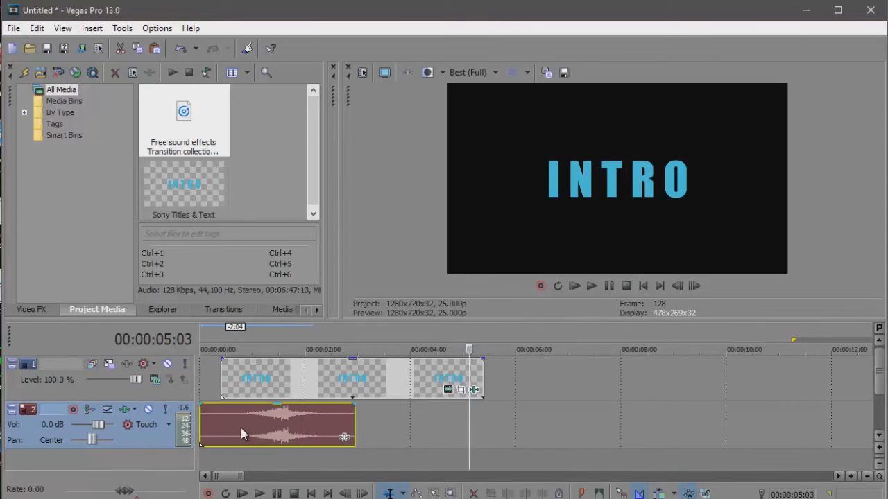
Step: Play the intro from near the start to check the swoosh against the light sweep
{"action": "left_click", "coordinate": [211, 389]}
{"action": "left_click", "coordinate": [586, 286]}
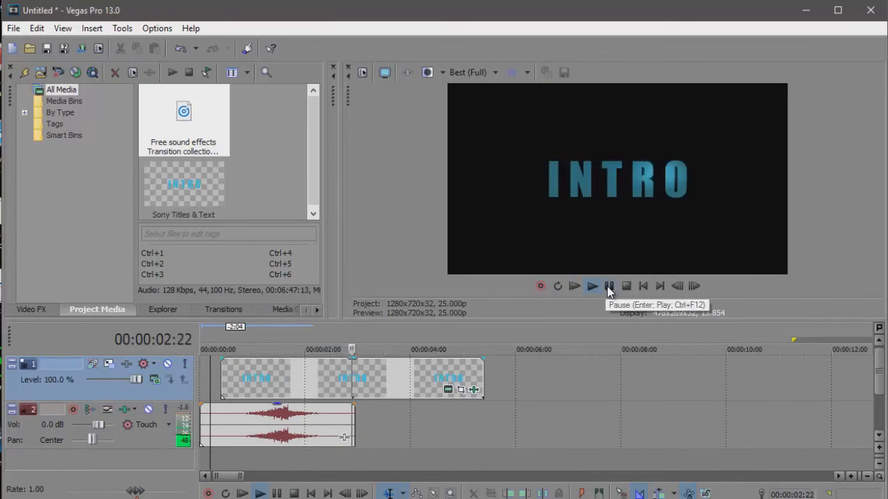
{"action": "left_click", "coordinate": [608, 287]}
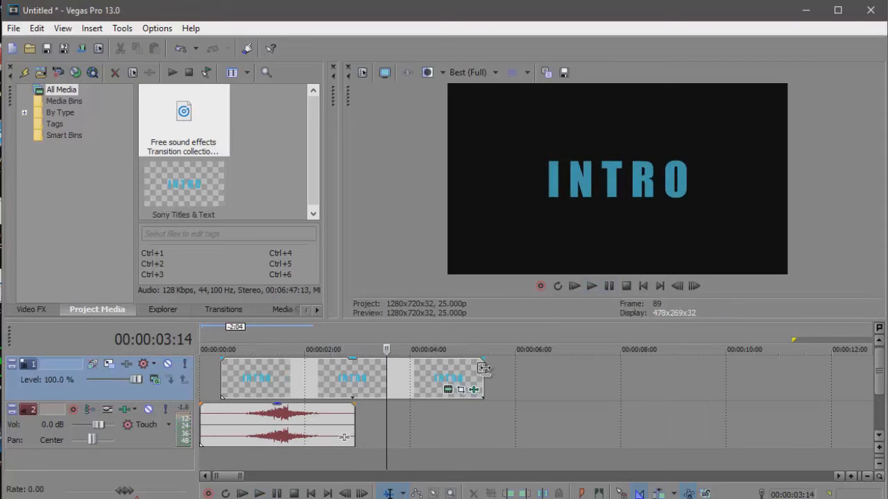
Step: Time-compress the INTRO event so it ends one second earlier, and play the intro from the start
{"action": "left_click_drag", "start_coordinate": [469, 375], "coordinate": [431, 375]}
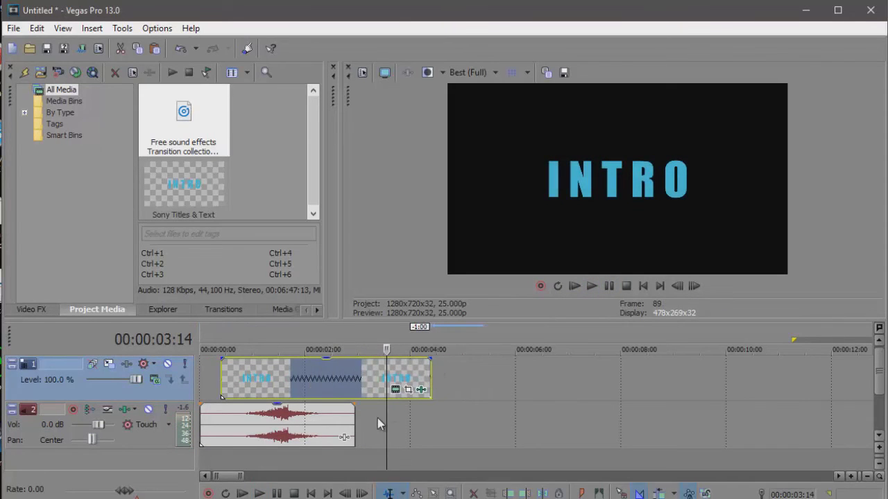
{"action": "key", "text": "ctrl+Home"}
{"action": "left_click", "coordinate": [592, 286]}
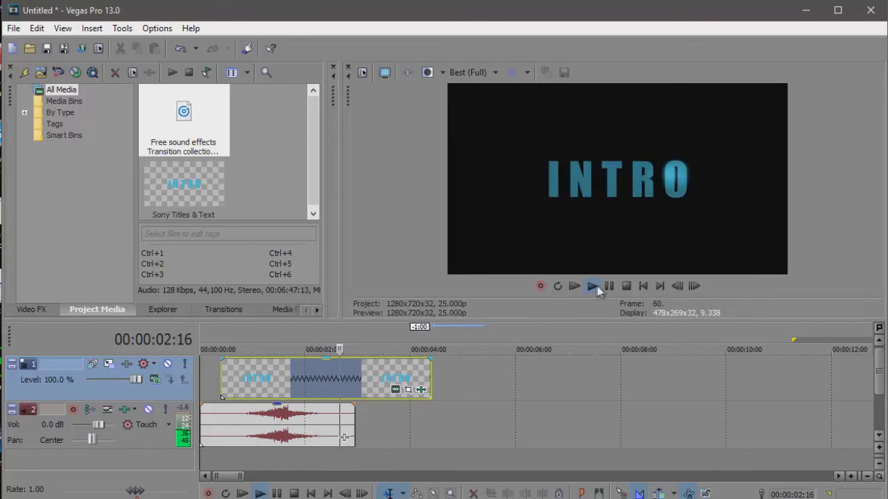
{"action": "left_click", "coordinate": [608, 285]}
Step: Try time-compressing the INTRO event by another 1:11 so it ends with the swoosh, and play it back
{"action": "left_click_drag", "start_coordinate": [430, 375], "coordinate": [353, 375]}
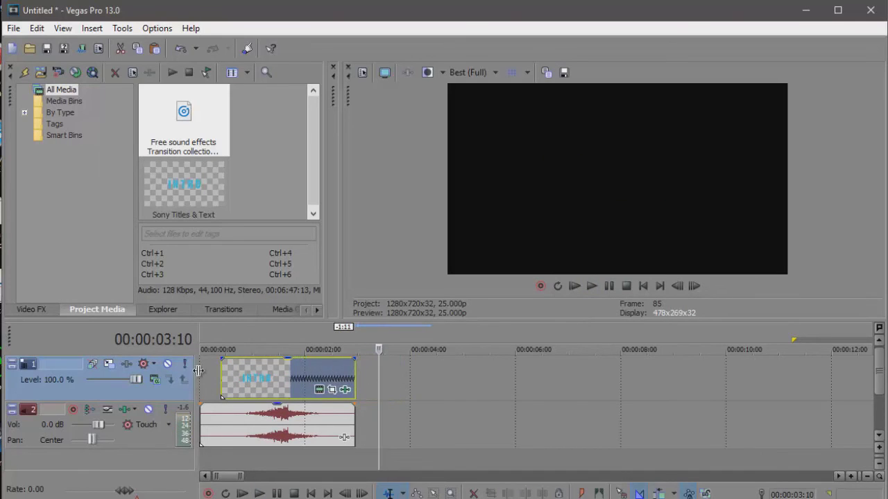
{"action": "left_click", "coordinate": [206, 374]}
{"action": "left_click", "coordinate": [591, 286]}
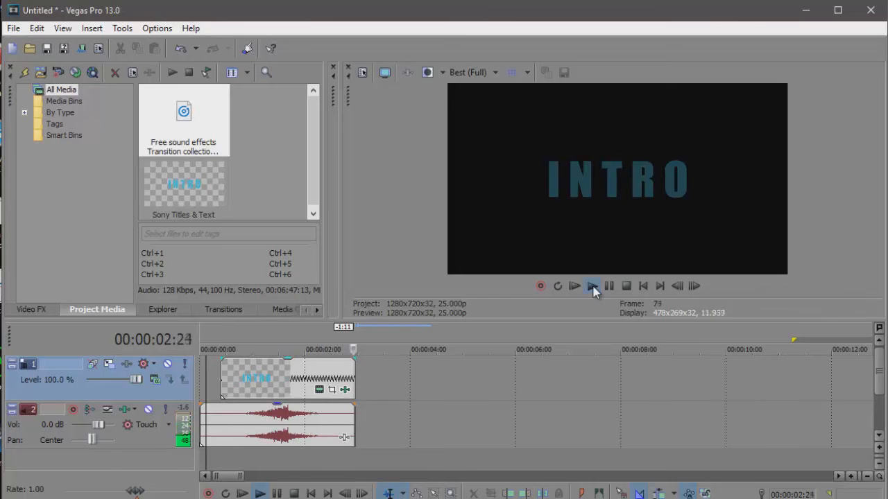
{"action": "left_click", "coordinate": [607, 287]}
Step: Time-stretch the INTRO event by 0:23 so it ends shortly before the 00:00:04:00 mark, and play it back
{"action": "left_click", "coordinate": [355, 378]}
{"action": "left_click_drag", "start_coordinate": [355, 377], "coordinate": [404, 378]}
{"action": "left_click", "coordinate": [404, 383]}
{"action": "left_click", "coordinate": [217, 388]}
{"action": "left_click", "coordinate": [592, 286]}
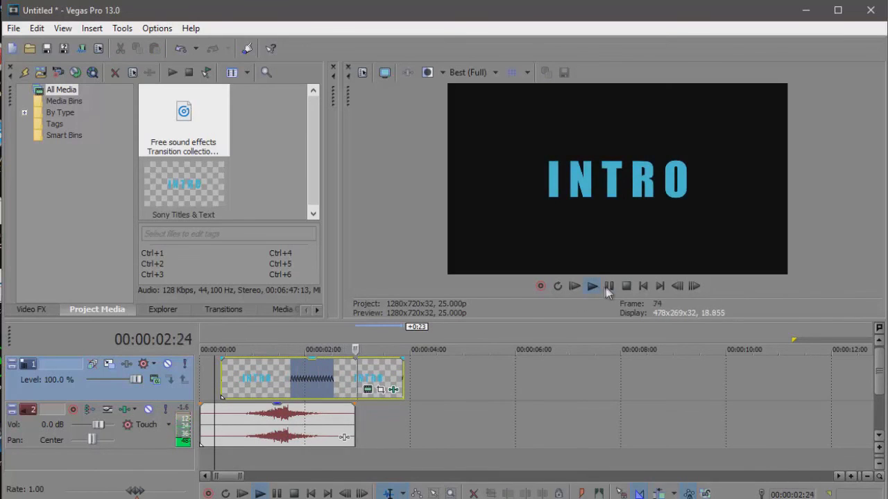
{"action": "left_click", "coordinate": [608, 285]}
Step: Set the loop region from 00:00:00:00 to 00:00:04:01 around the whole intro and return to the start
{"action": "key", "text": "ctrl+Home"}
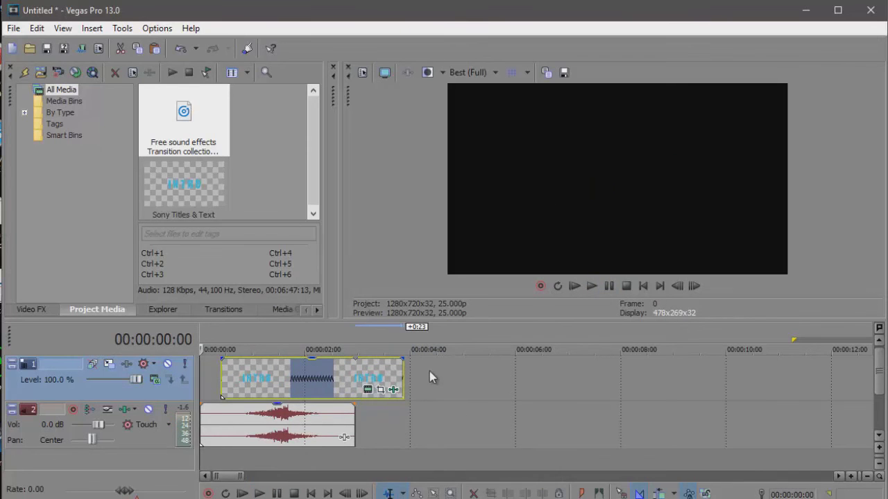
{"action": "left_click_drag", "start_coordinate": [426, 376], "coordinate": [201, 378]}
{"action": "left_click_drag", "start_coordinate": [423, 338], "coordinate": [412, 338]}
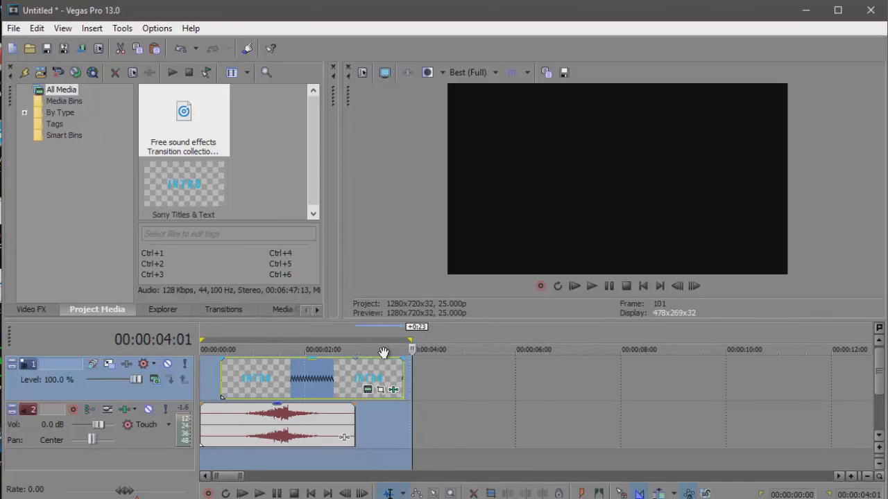
{"action": "left_click", "coordinate": [426, 393]}
{"action": "key", "text": "ctrl+Home"}
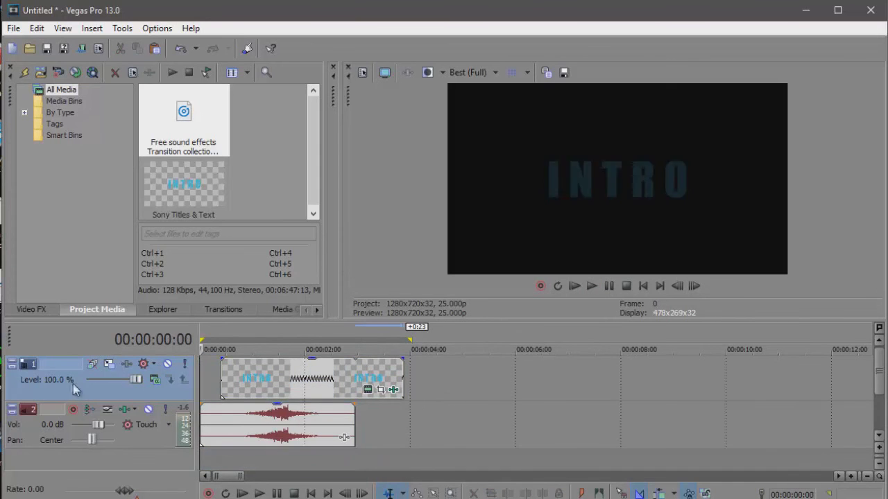
Step: Start rendering the project and choose the Windows Media Video V11 template 5 Mbps HD 720-25p Video
{"action": "left_click", "coordinate": [13, 29]}
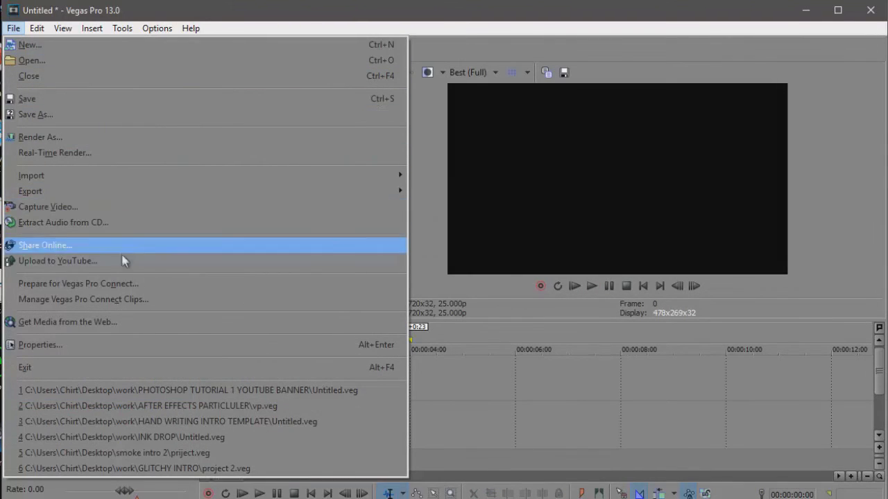
{"action": "left_click", "coordinate": [140, 138]}
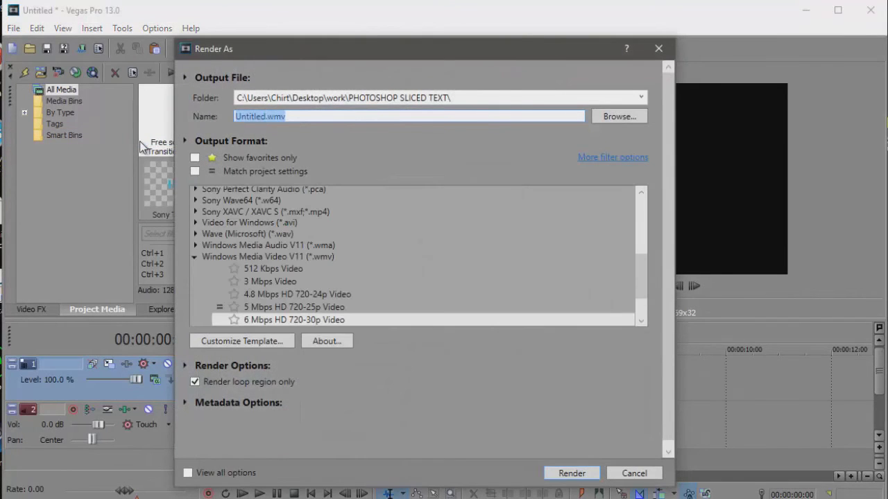
{"action": "left_click_drag", "start_coordinate": [639, 260], "coordinate": [645, 300]}
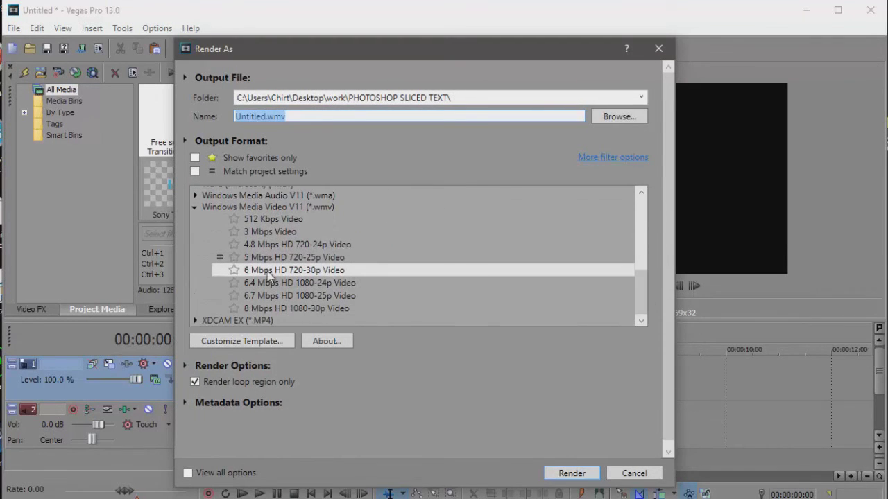
{"action": "left_click", "coordinate": [270, 259]}
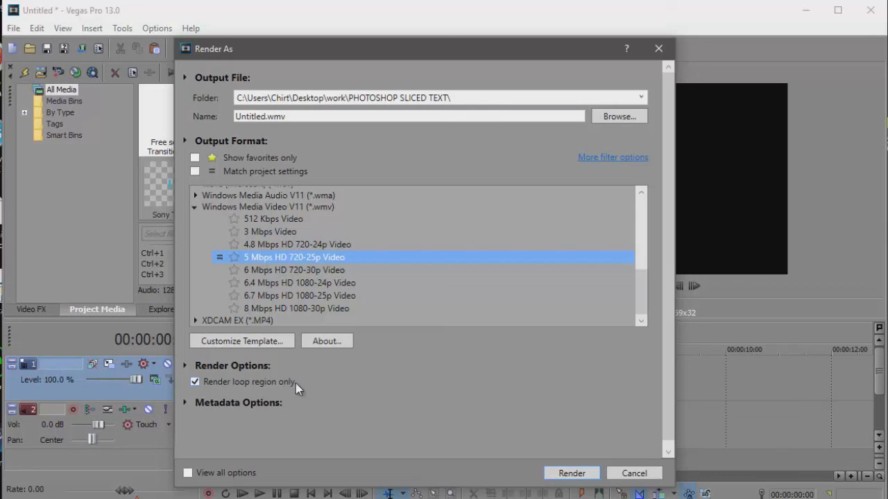
Step: Set the render output to a file named Untitled on the Desktop and render the loop region
{"action": "left_click_drag", "start_coordinate": [393, 61], "coordinate": [670, 62]}
{"action": "left_click_drag", "start_coordinate": [555, 49], "coordinate": [314, 57]}
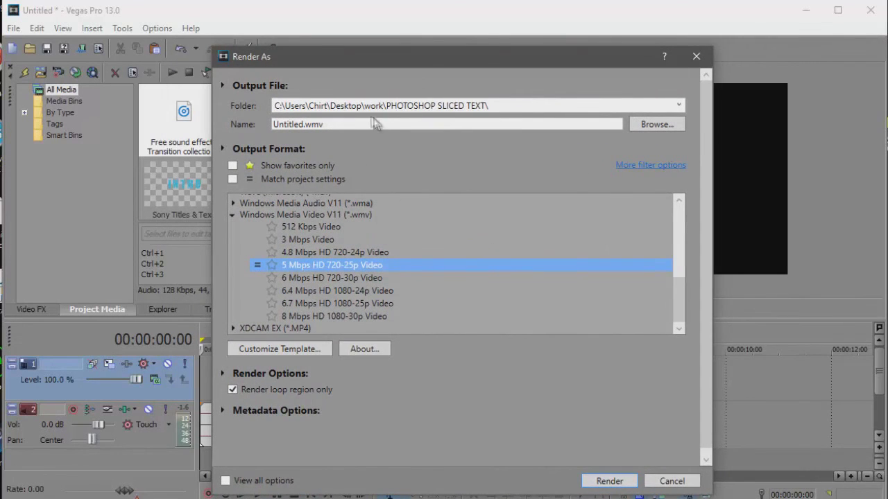
{"action": "left_click", "coordinate": [654, 125]}
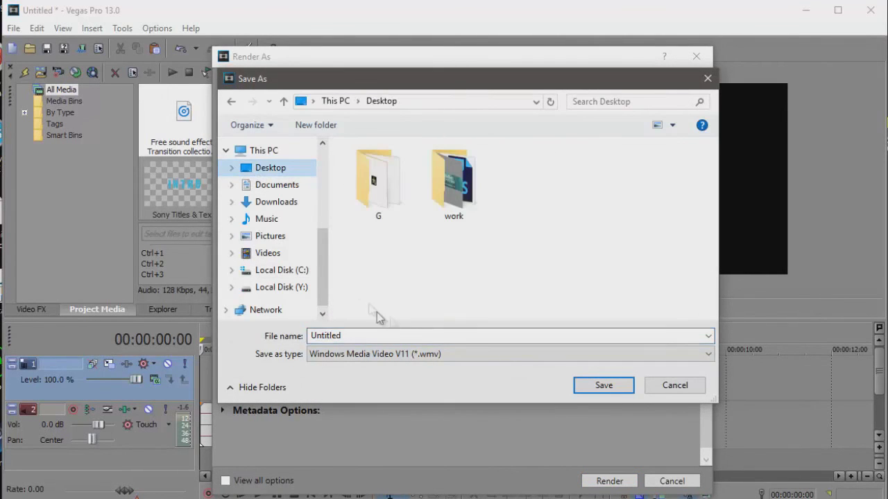
{"action": "left_click", "coordinate": [581, 389]}
{"action": "left_click", "coordinate": [600, 480]}
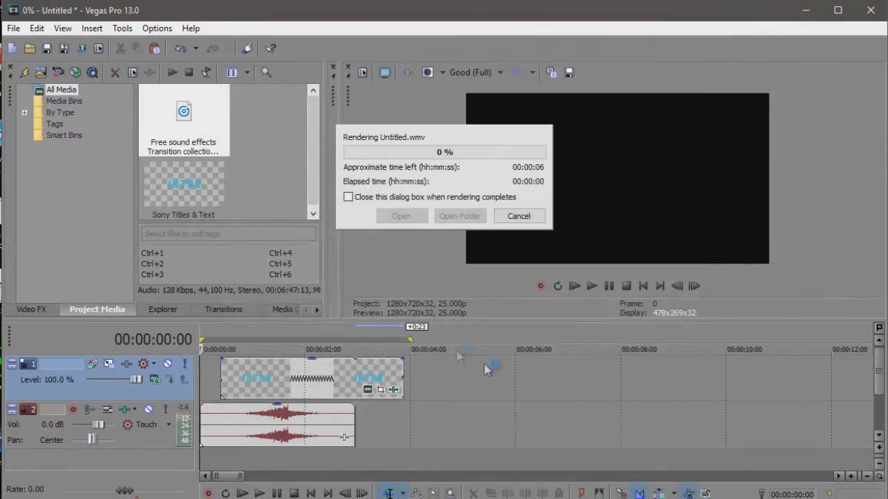